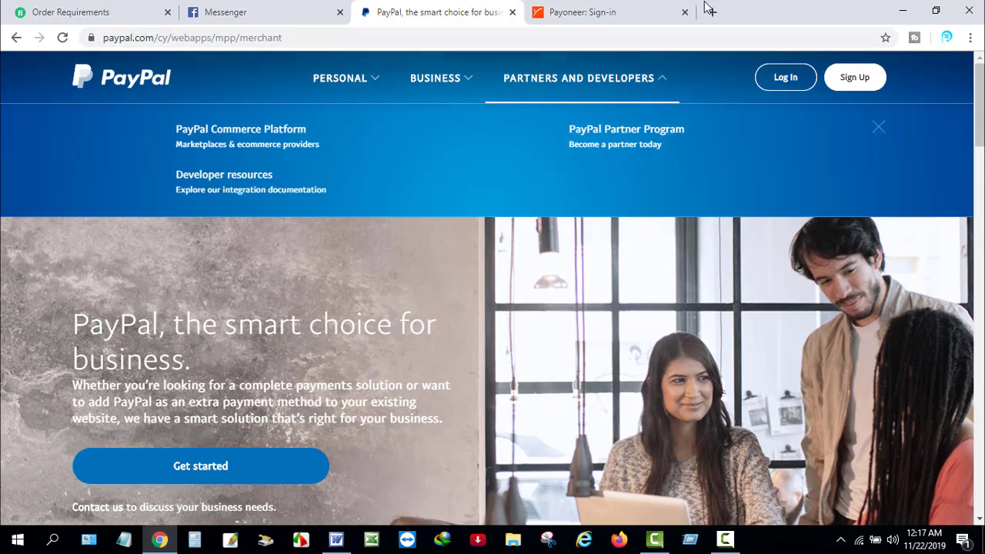
- Return to the PayPal business page and go to its Log In page
left_click(711, 11)
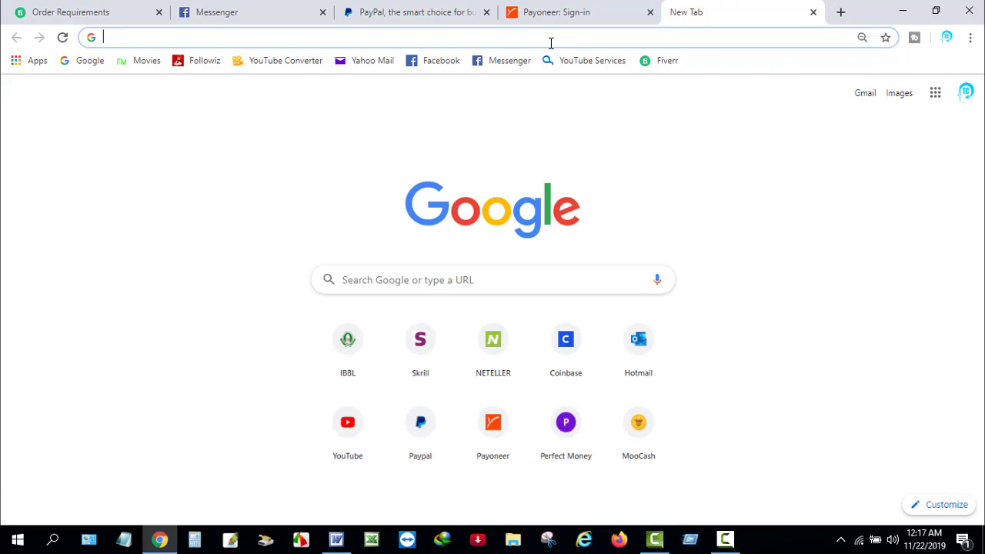
left_click(398, 7)
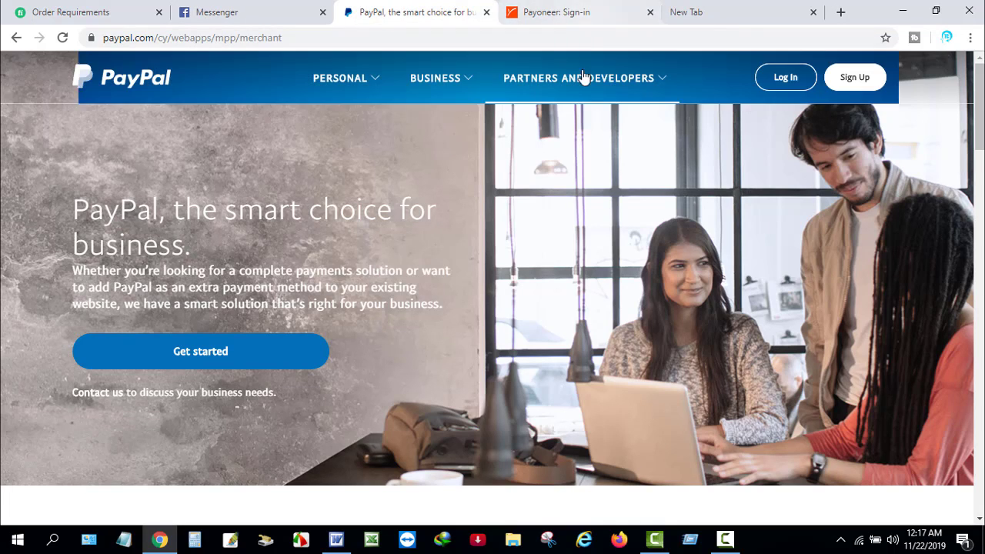
left_click(582, 77)
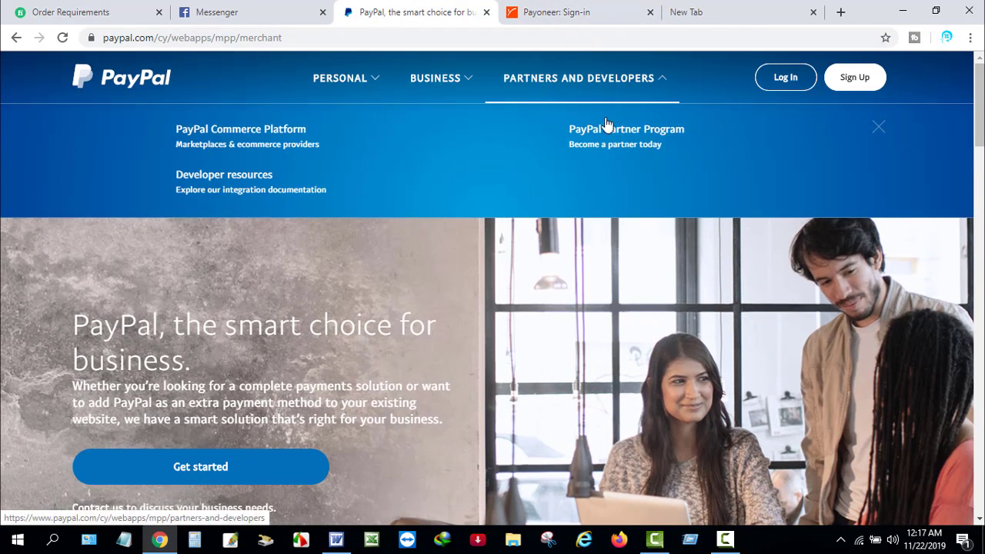
left_click(785, 78)
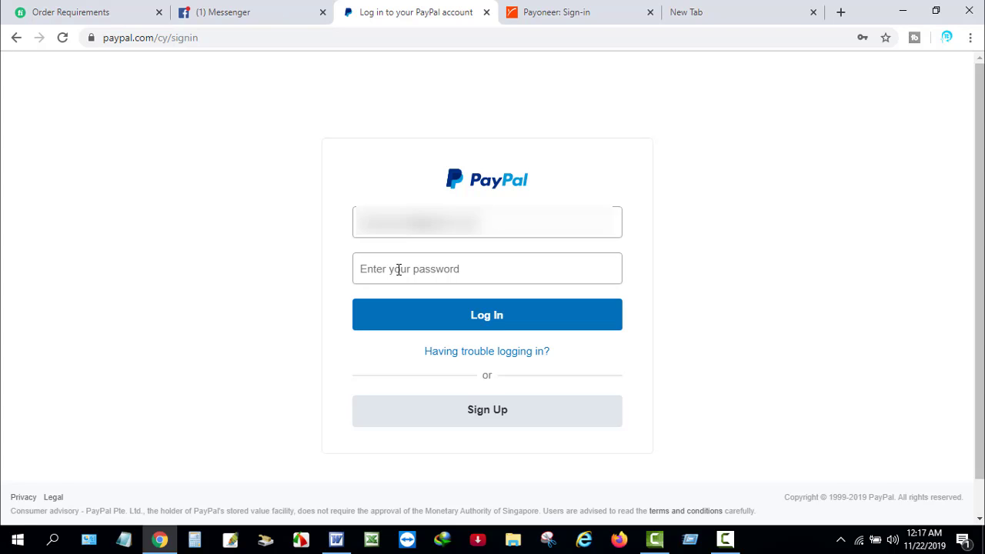
- Enter the account password and log in to PayPal
left_click(398, 268)
type("••••")
key("Return")
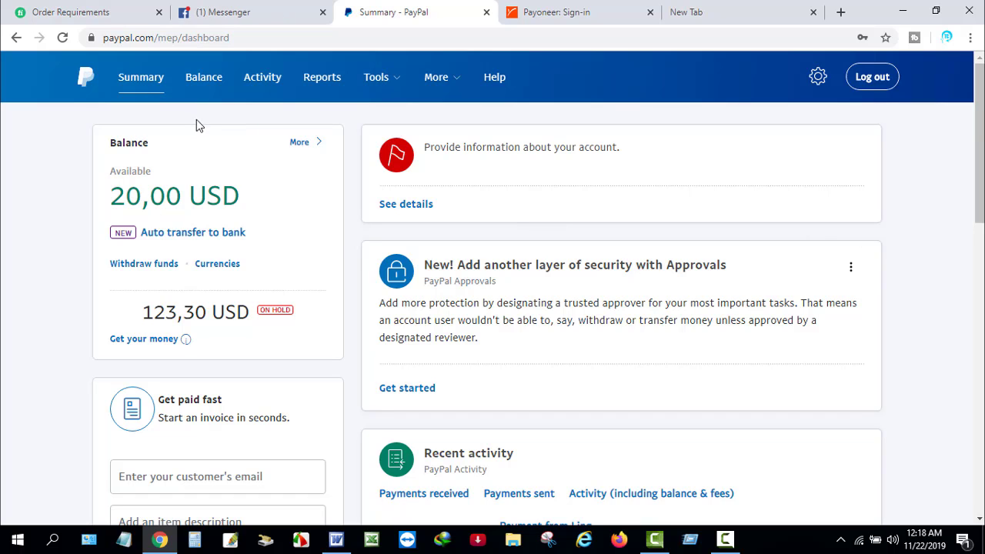
- Start a withdrawal from the PayPal balance to the Wirecard Bank AG checking account
left_click(146, 264)
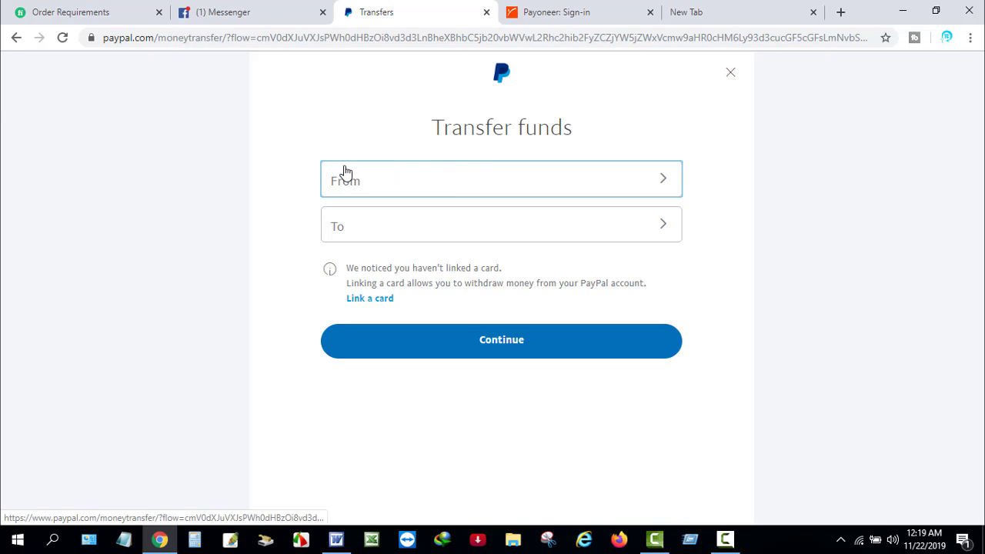
left_click(409, 189)
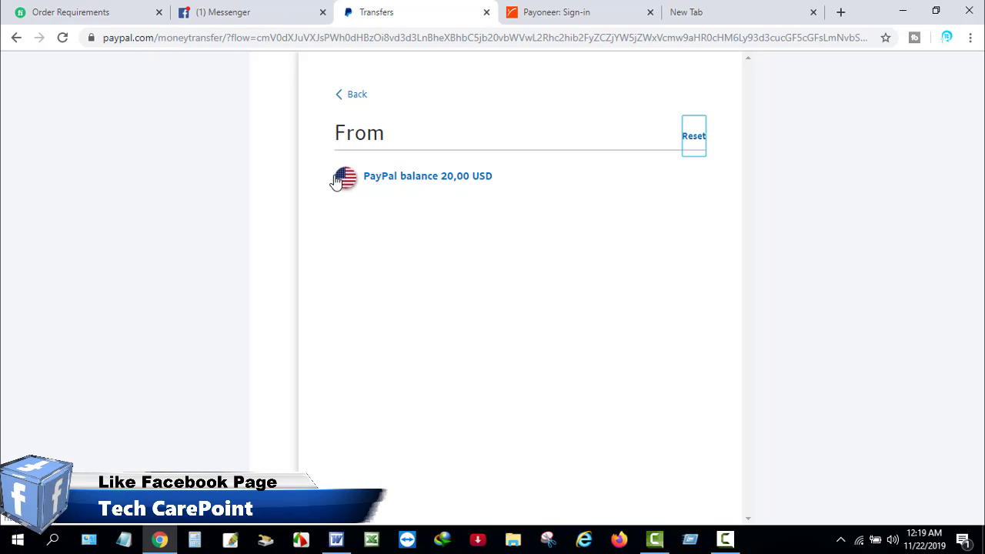
left_click(438, 178)
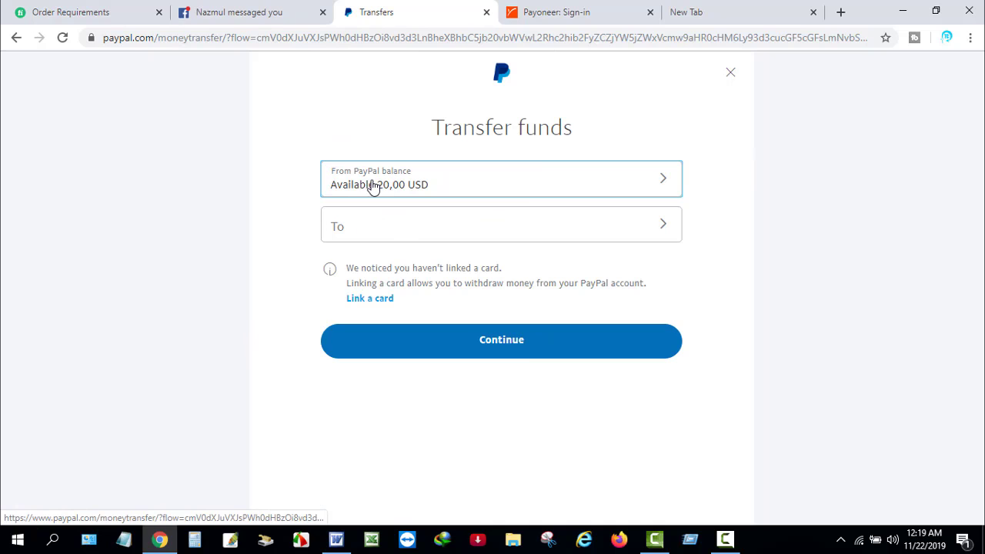
left_click(367, 229)
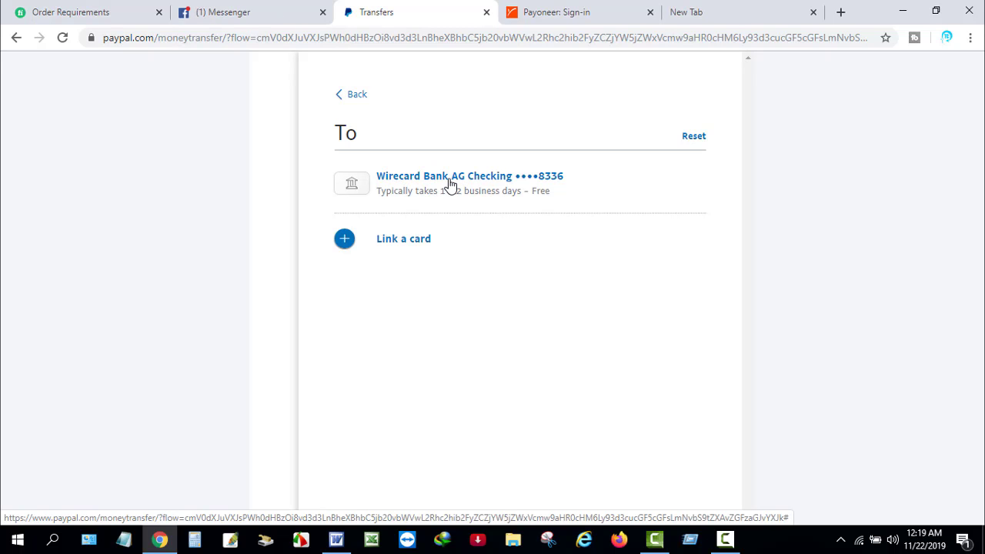
left_click(450, 183)
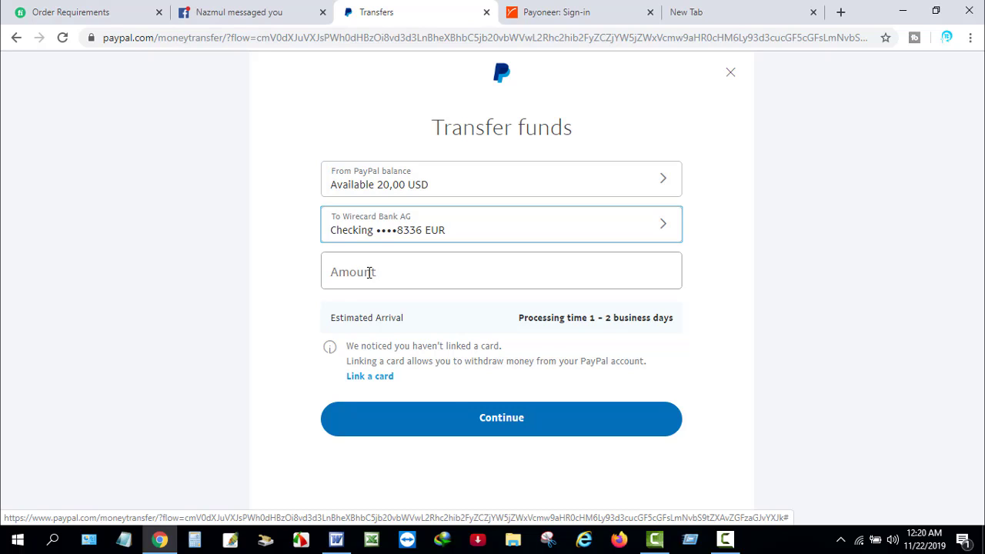
- Enter a transfer amount of 20,00 and continue to the review
left_click(369, 273)
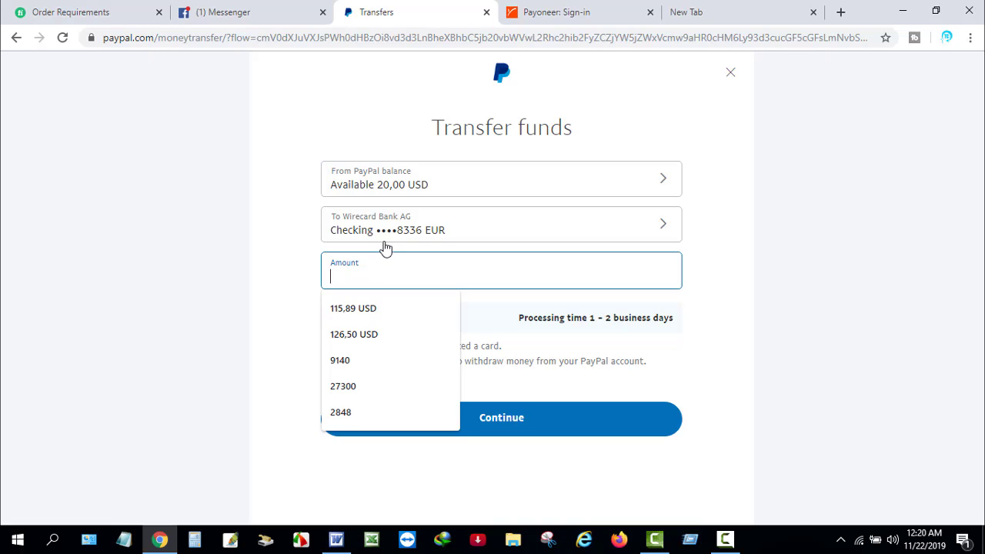
type("20")
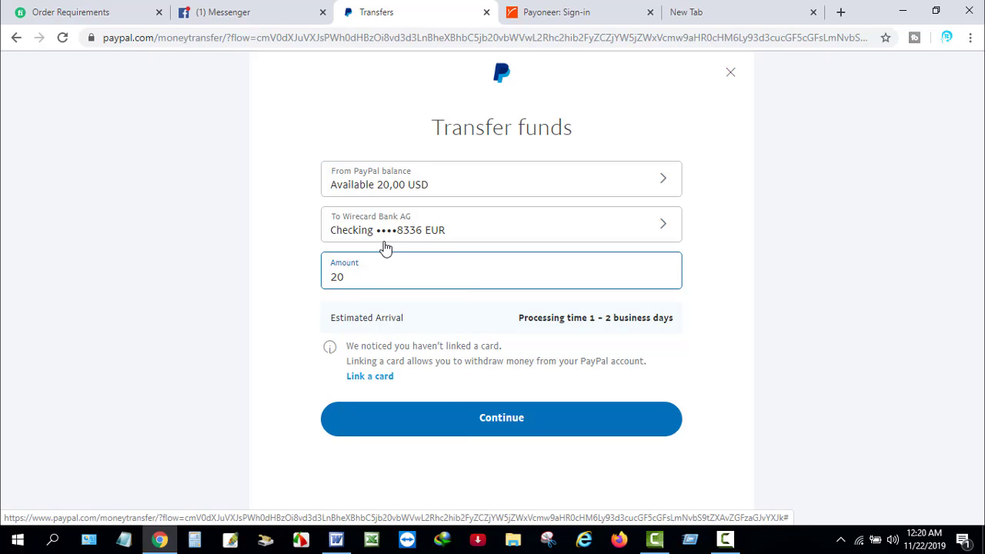
type(",00")
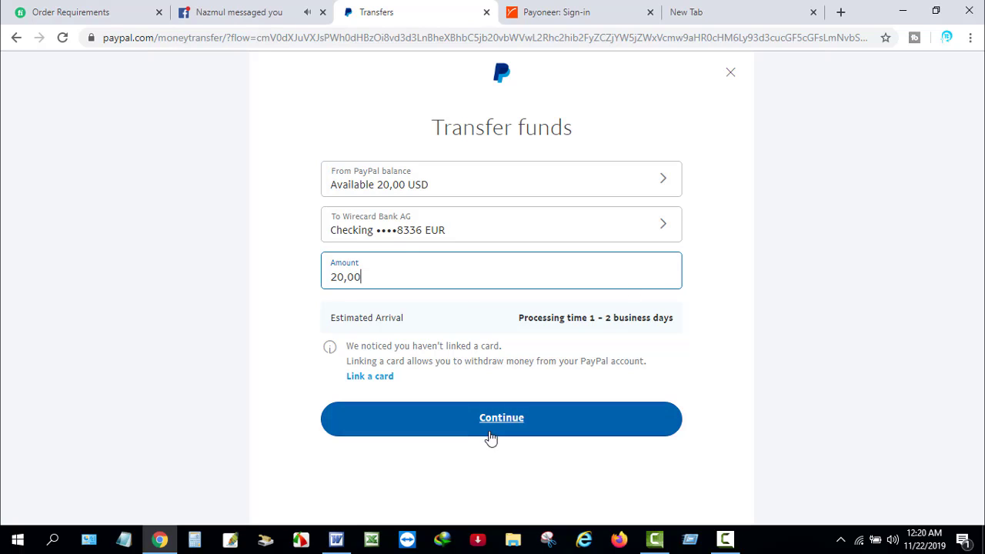
left_click(493, 426)
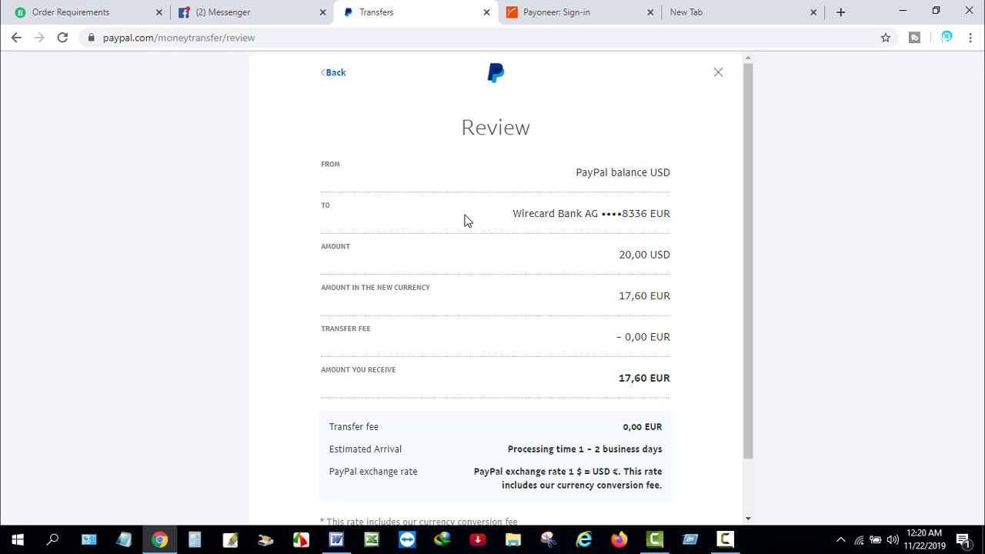
- Confirm the 20,00 USD transfer to Wirecard Bank AG from the bottom of the review page
scroll(476, 246, "down", 2)
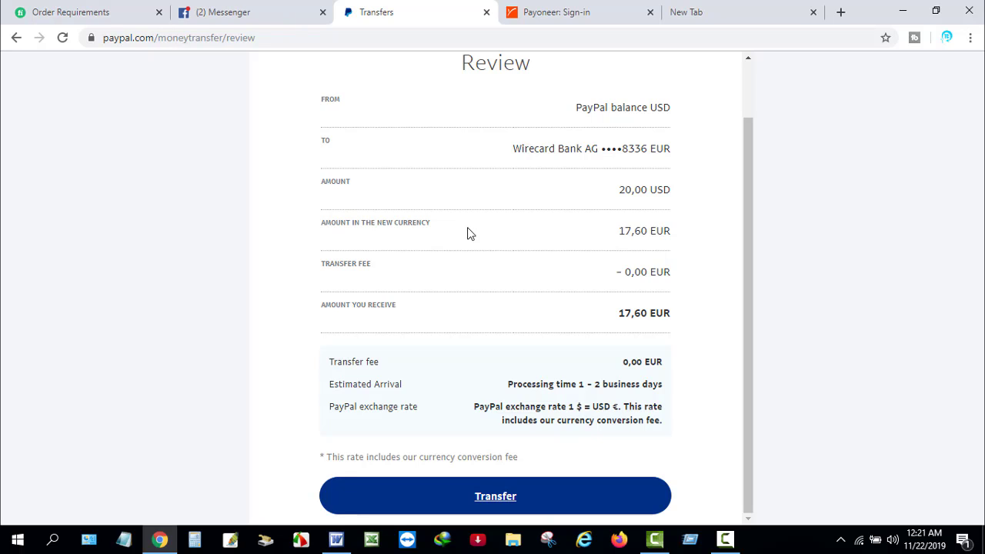
left_click(501, 495)
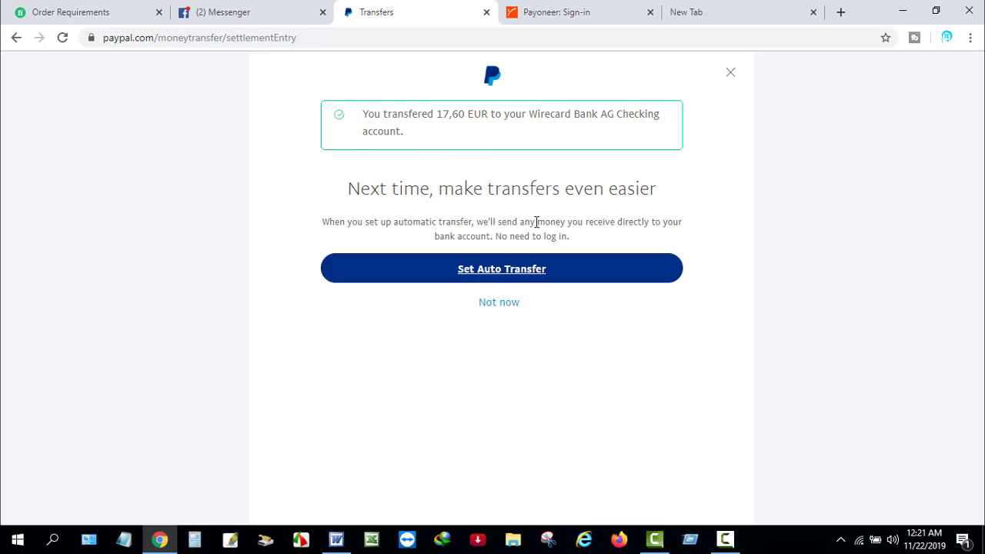
- Decline the Set Auto Transfer prompt with Not now and return to the Summary dashboard
left_click(537, 273)
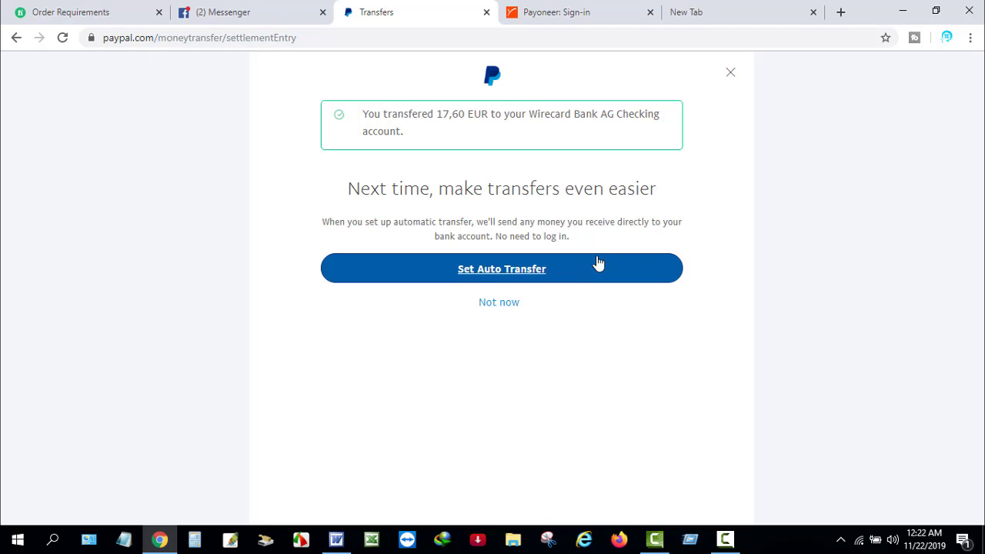
left_click(596, 264)
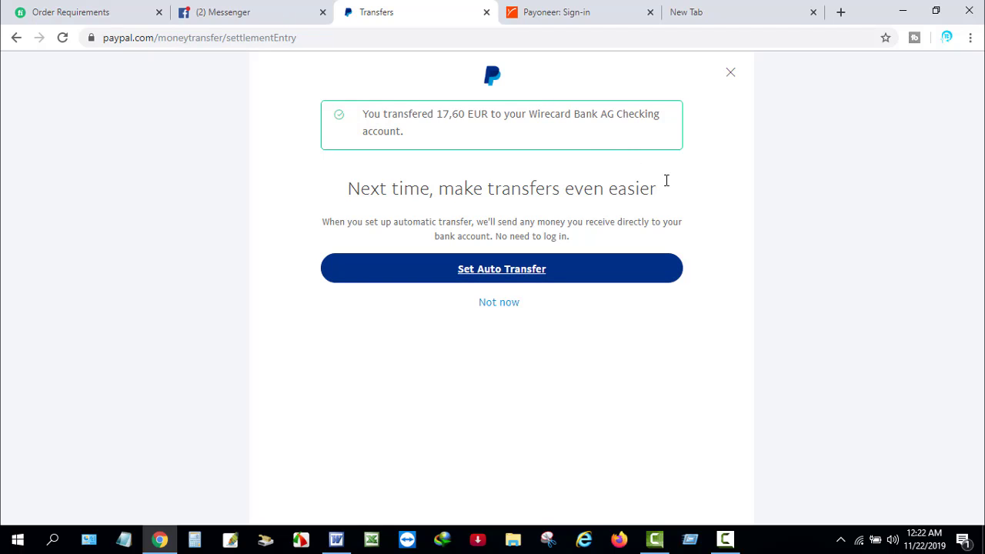
left_click(501, 308)
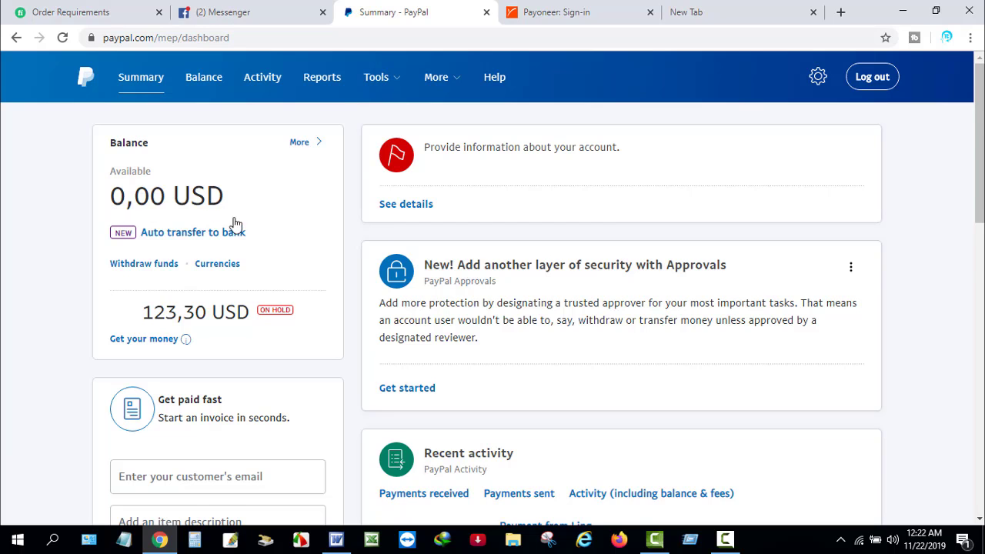
- Scroll through the Recent activity list to check the completed transfer
scroll(421, 321, "down", 2)
scroll(567, 397, "down", 2)
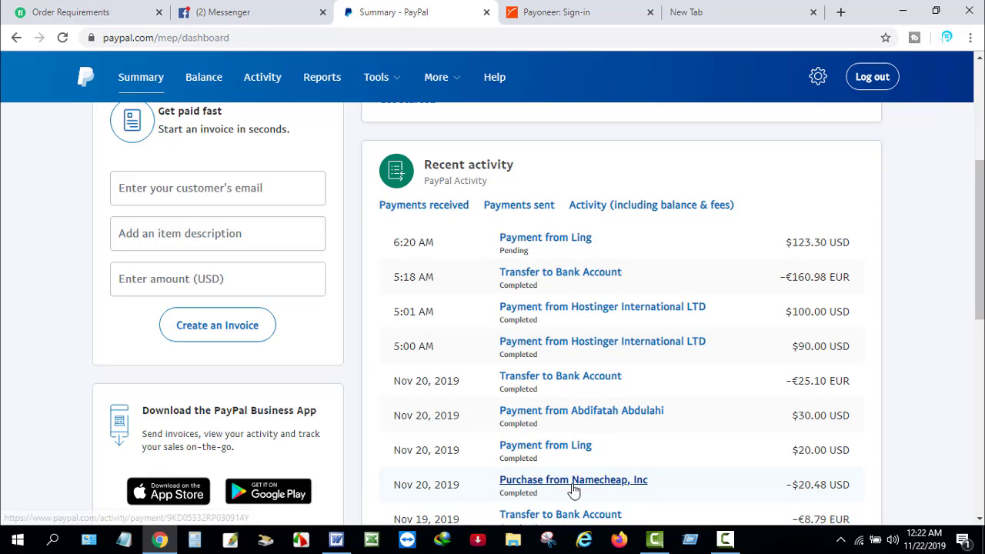
scroll(618, 487, "down", 2)
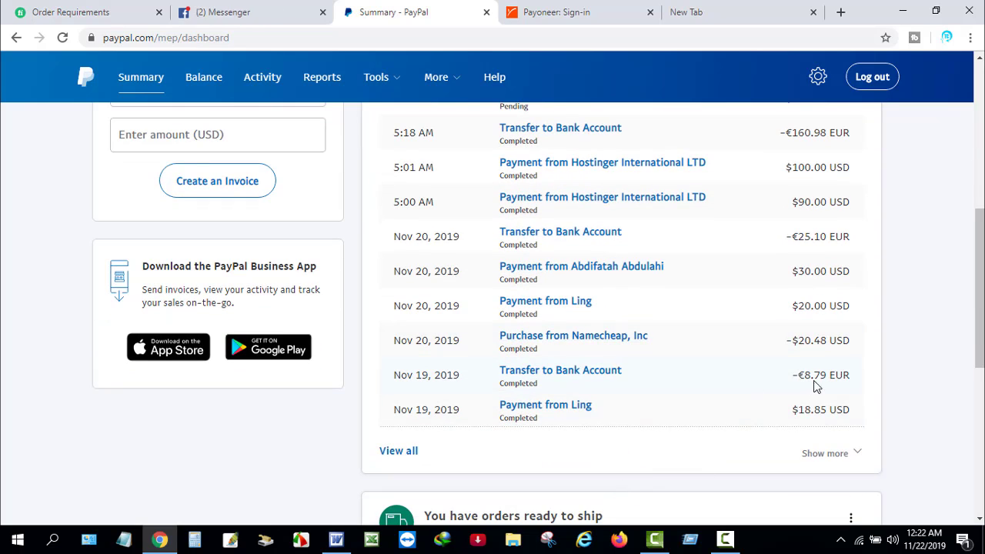
scroll(838, 367, "up", 3)
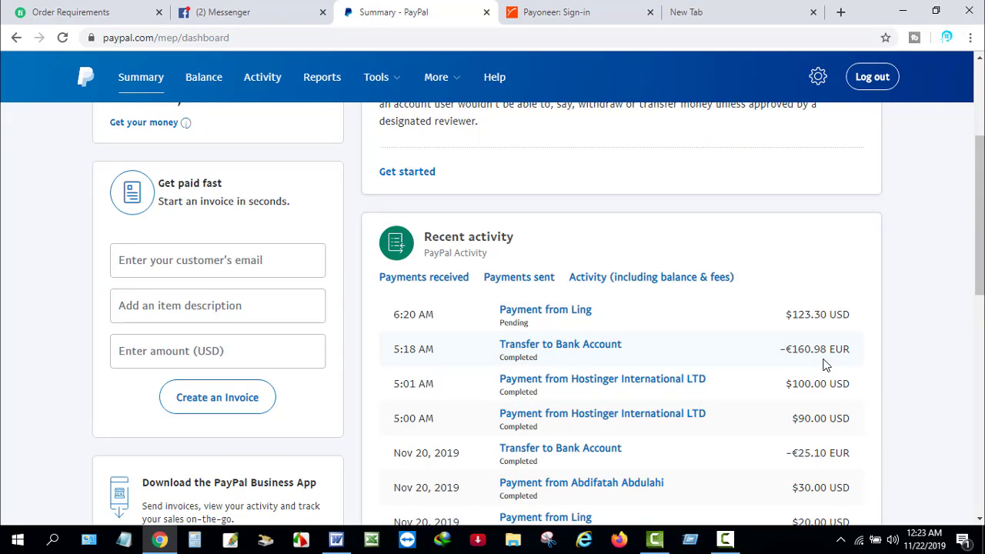
scroll(781, 356, "up", 3)
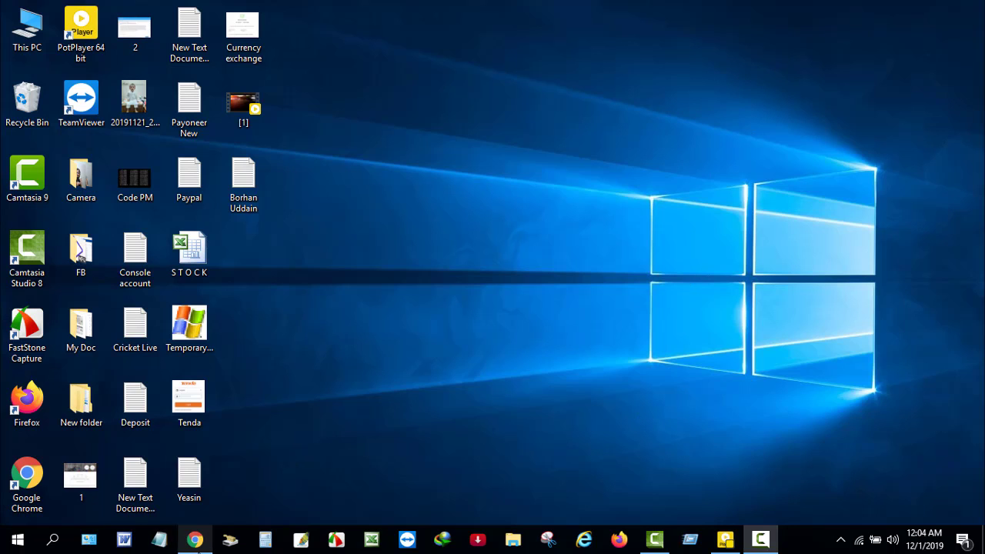
left_click(195, 539)
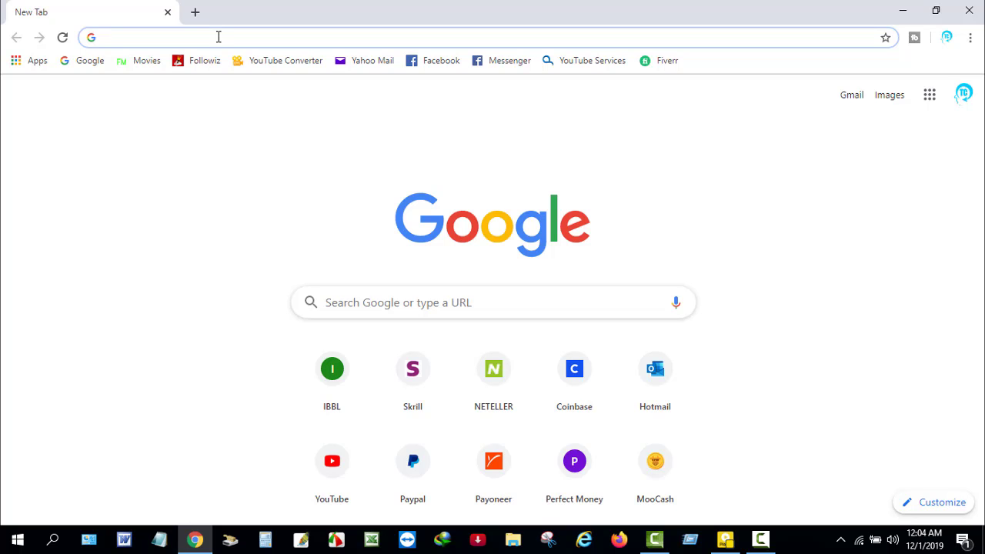
type("www.")
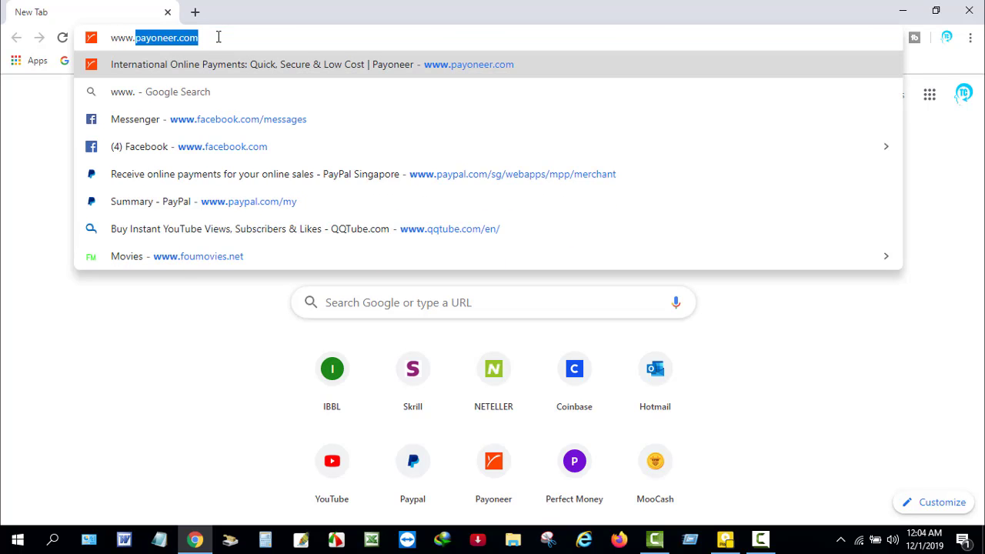
type("payoneer.com")
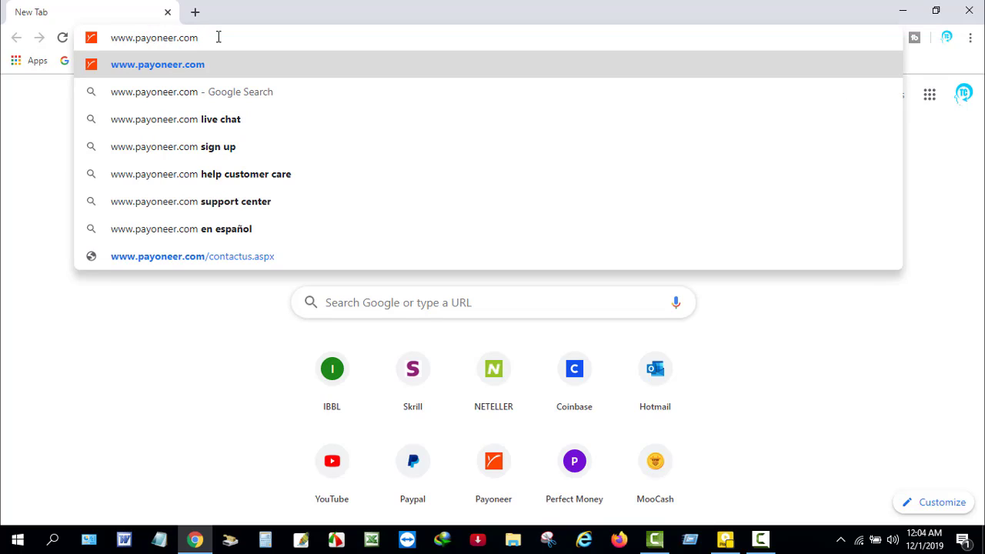
key("Return")
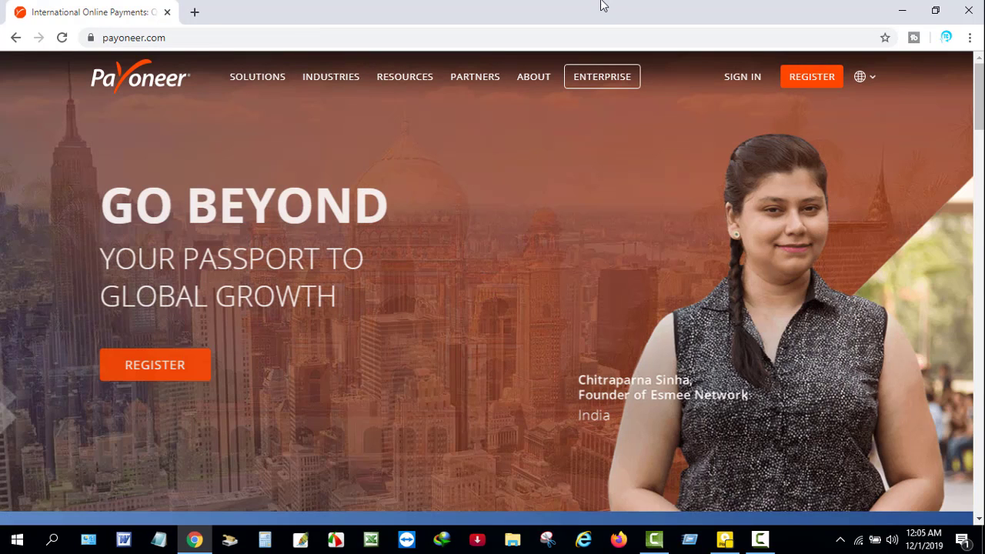
- Open Payoneer's sign-in page and enter the account e-mail
left_click(739, 78)
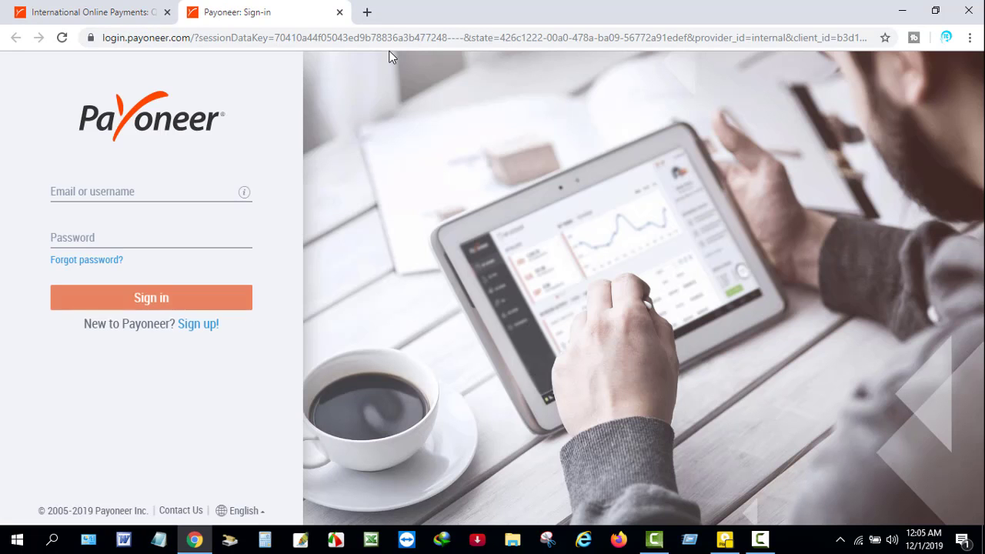
left_click(116, 188)
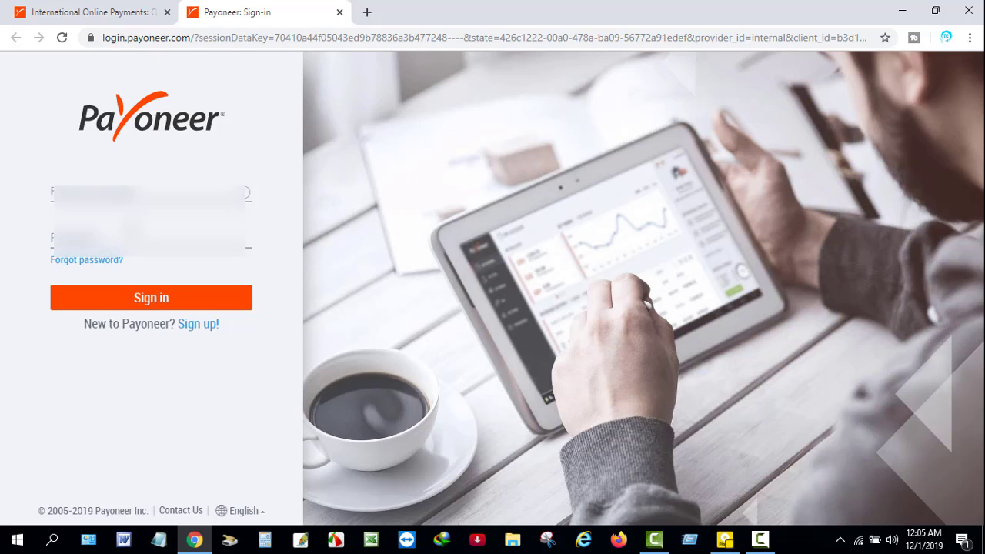
left_click(151, 193)
key("Tab")
- Type the account password and sign in to the Payoneer dashboard
type("••••••••")
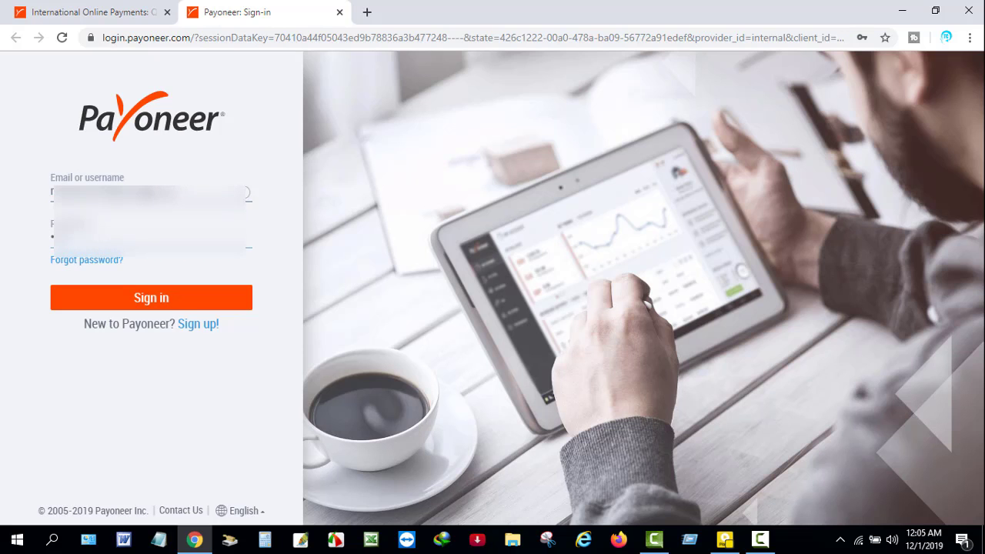
left_click(145, 298)
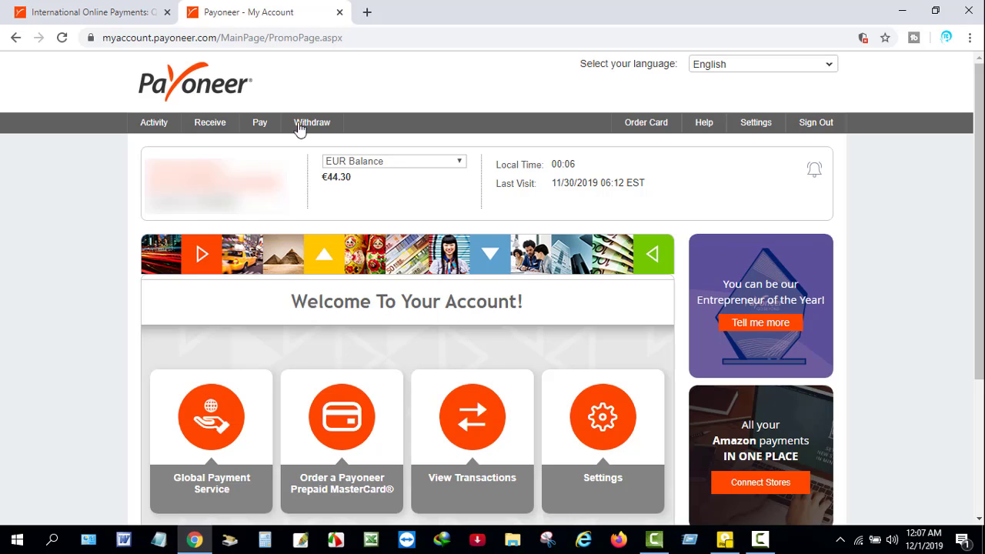
- Open Payoneer's Transactions list and review the PayPal deposits of 44.07, 0.17 and 0.06 EUR
mouse_move(164, 130)
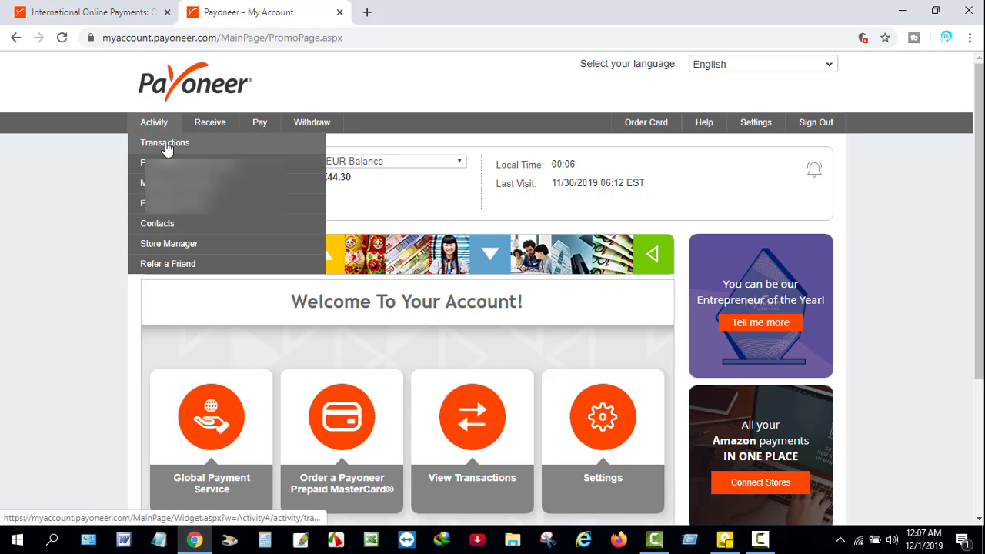
left_click(165, 145)
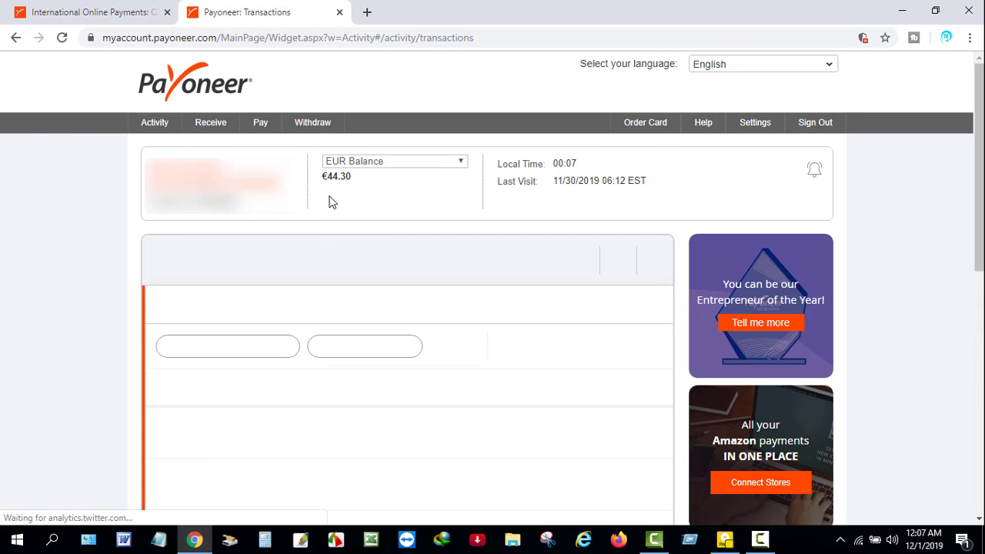
scroll(365, 206, "down", 4)
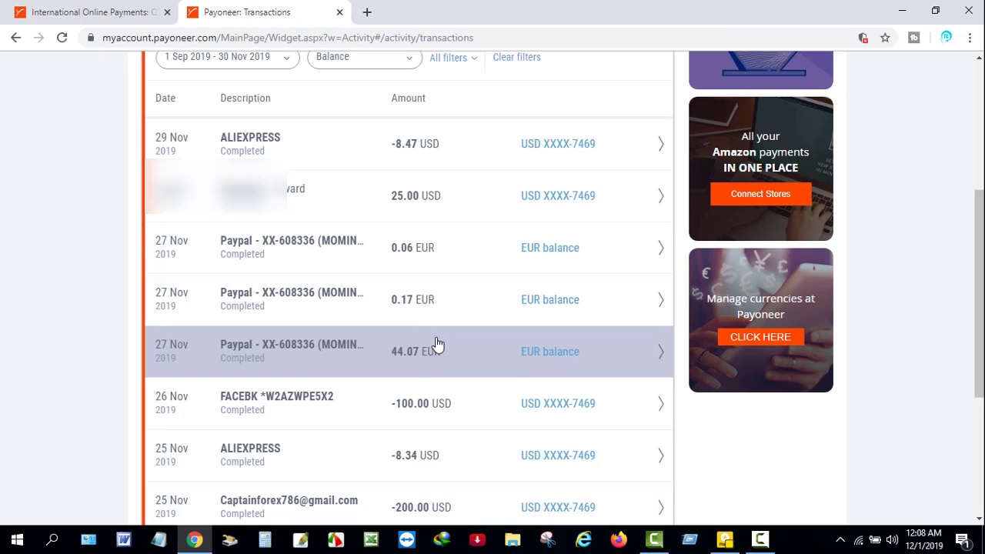
scroll(454, 330, "up", 4)
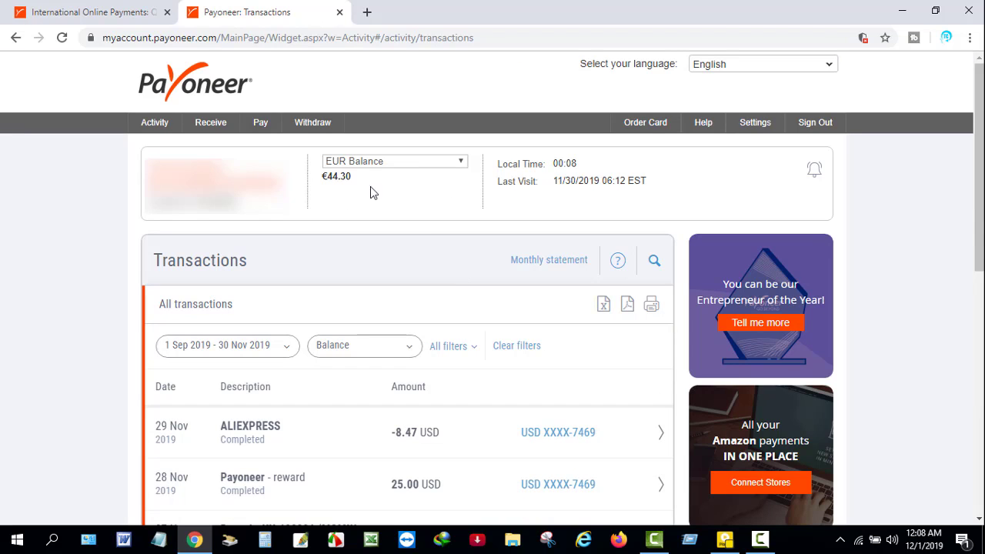
scroll(416, 323, "down", 3)
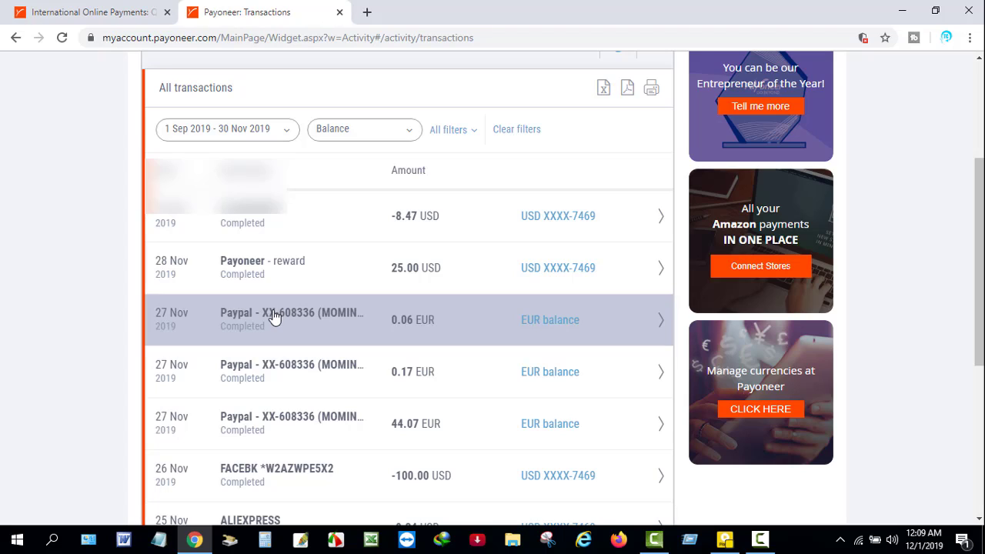
scroll(487, 261, "up", 3)
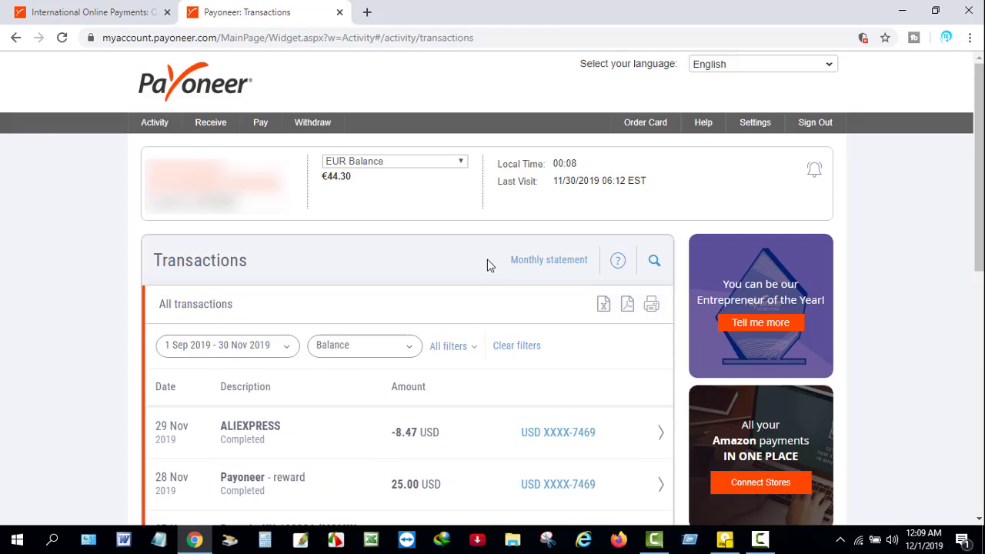
mouse_move(319, 125)
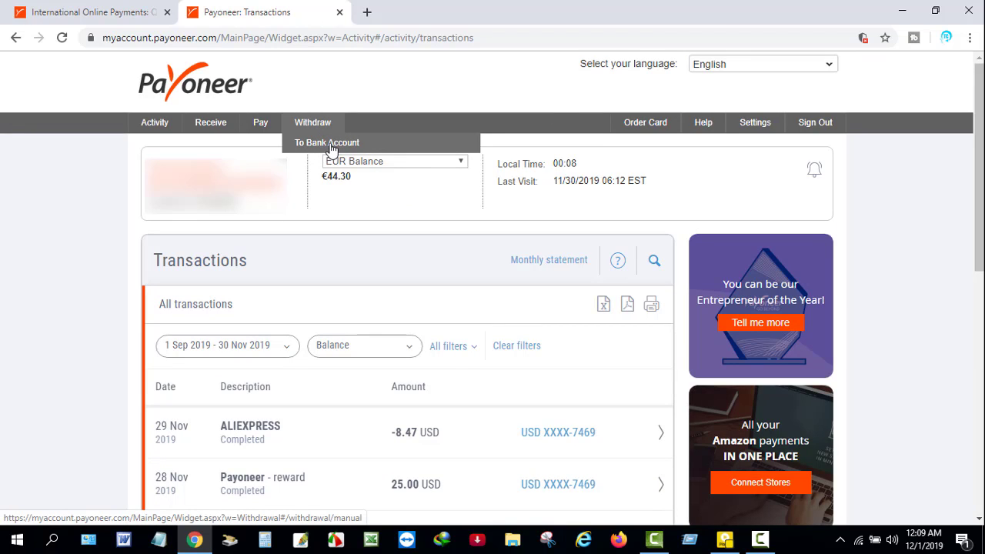
- Start a bank-account withdrawal drawing from the EUR balance with 44.30 available
left_click(332, 147)
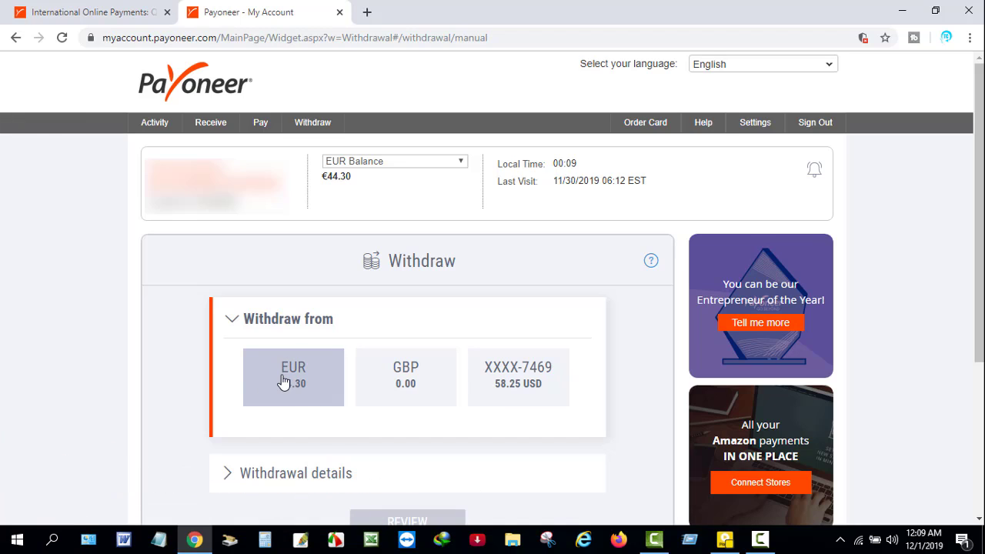
left_click(281, 381)
scroll(293, 372, "down", 4)
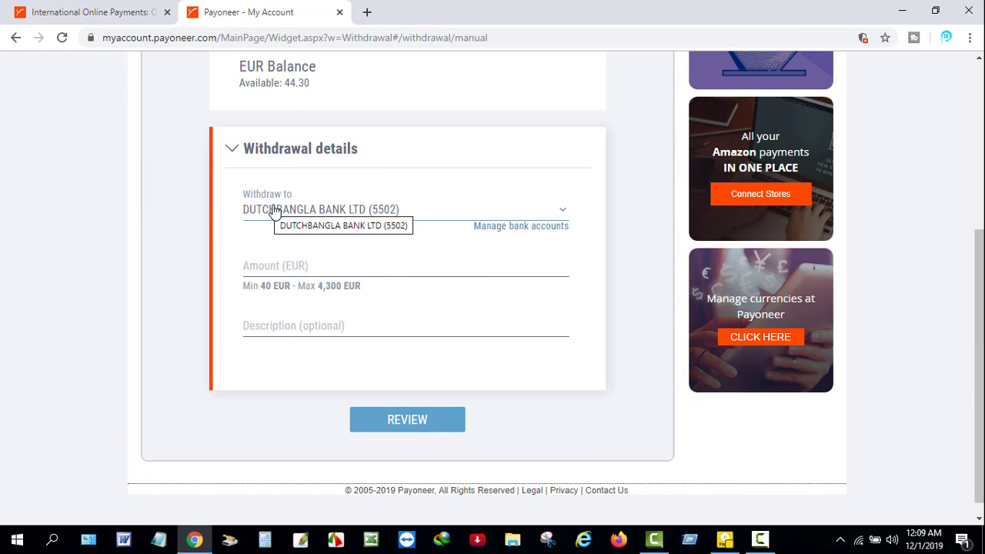
left_click(311, 211)
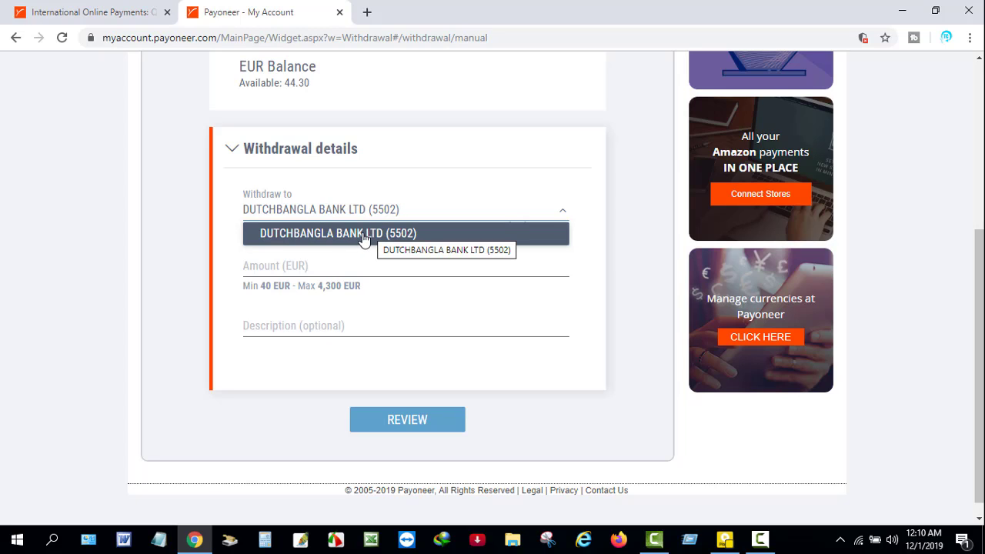
- Set up 44.30 EUR to DUTCHBANGLA BANK LTD, described as 'Freelancing', and review it
left_click(363, 239)
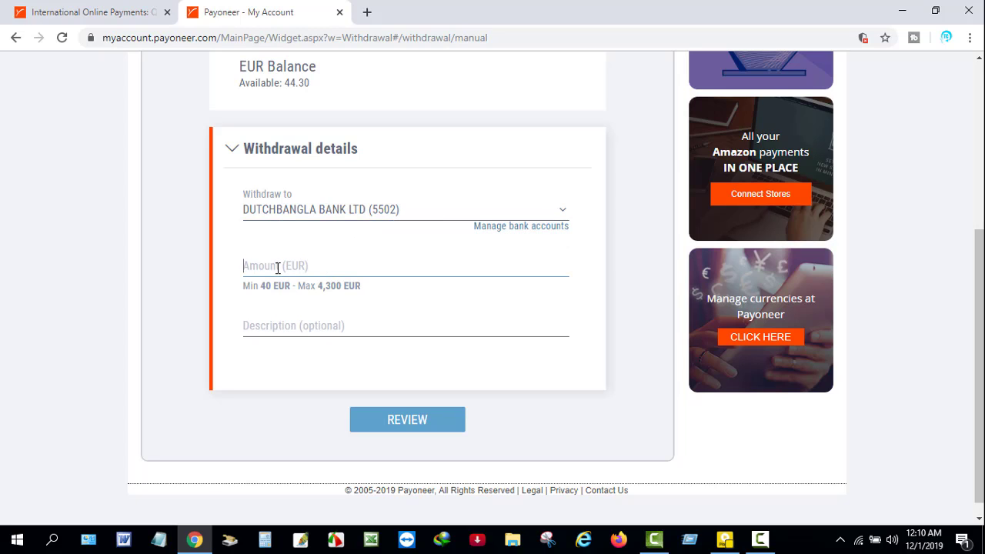
type("44.30")
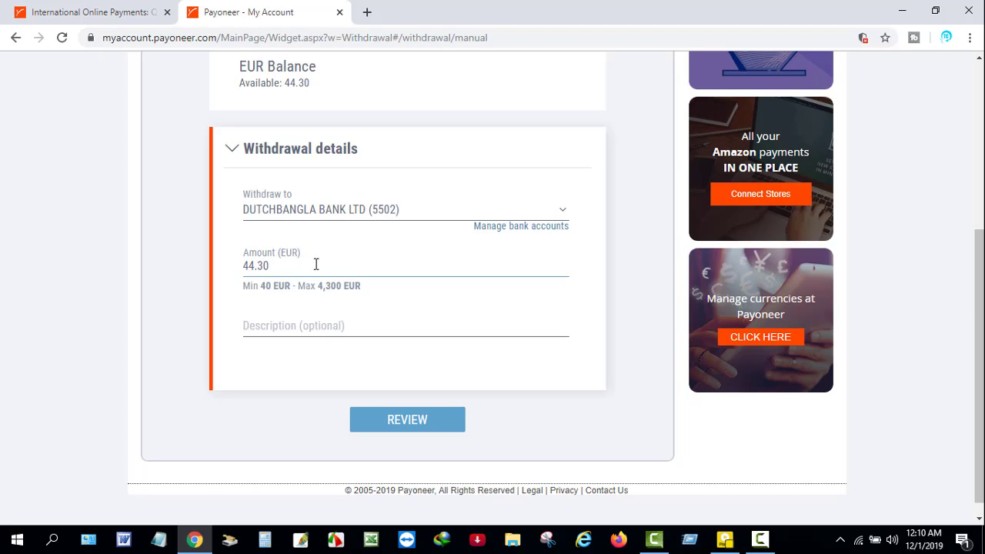
left_click(297, 325)
type("Freela")
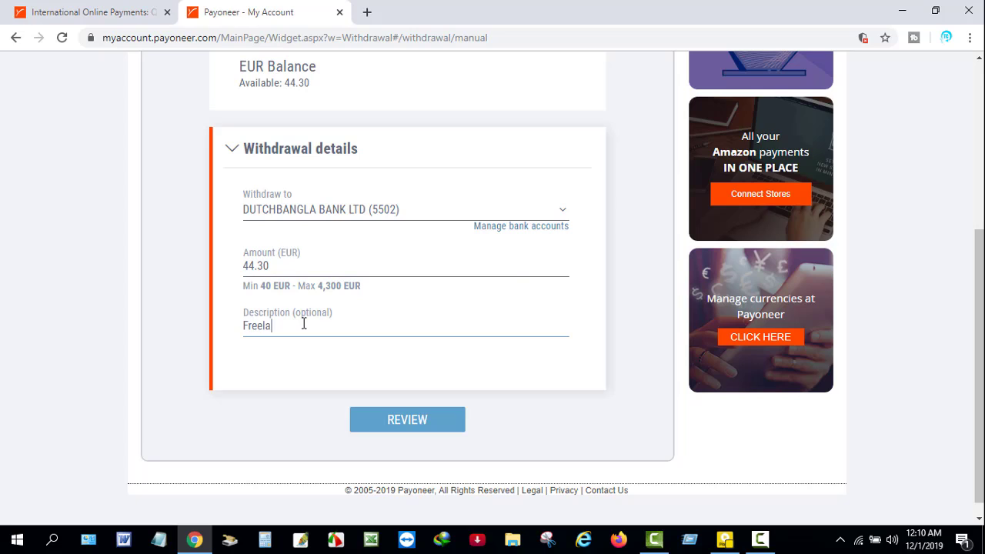
type("ncing")
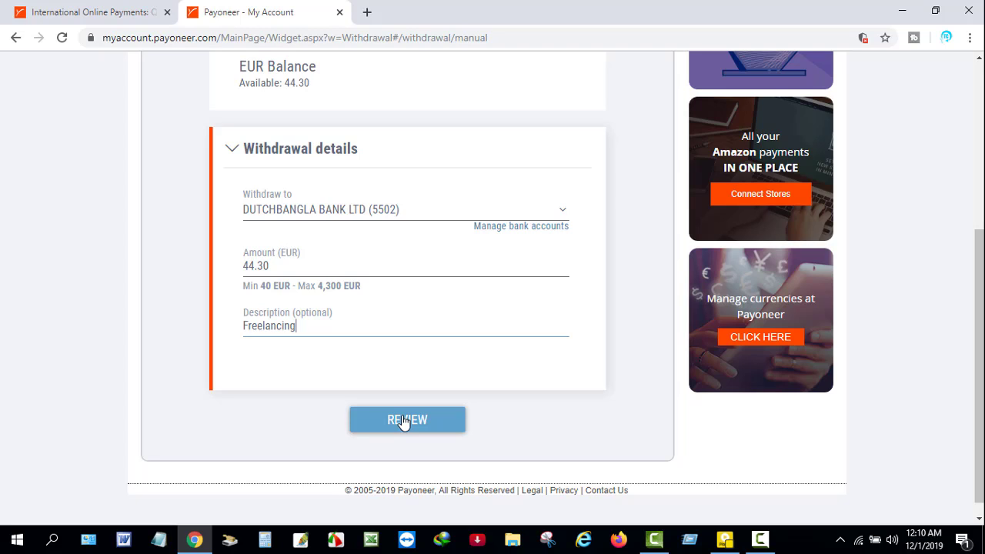
left_click(412, 419)
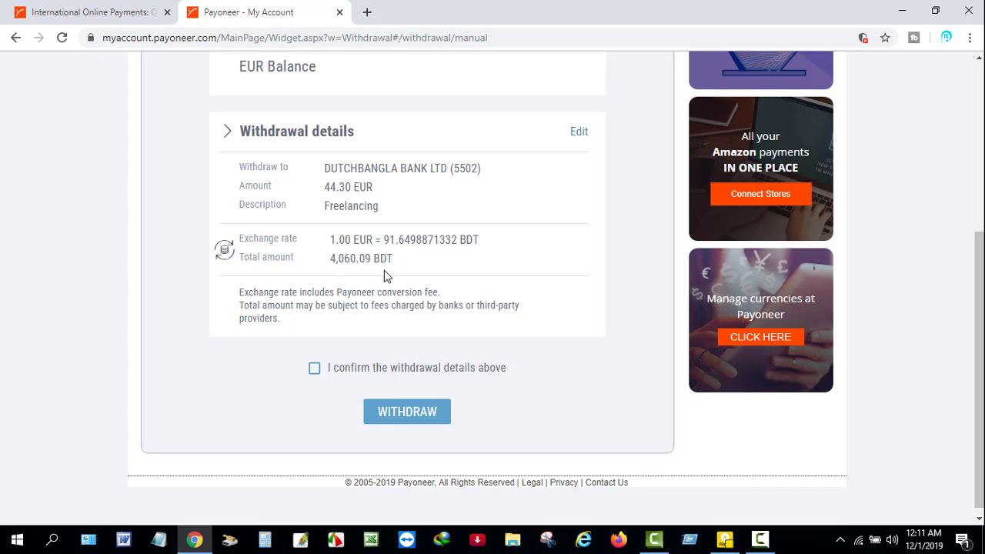
- Confirm the withdrawal details and submit the 44.30 EUR withdrawal to the bank
scroll(392, 292, "down", 1)
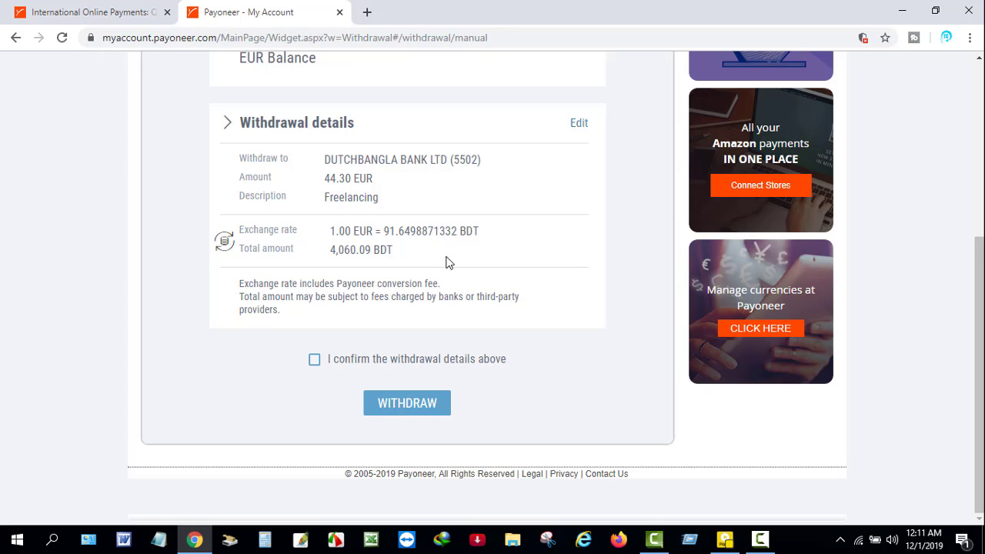
left_click(315, 360)
scroll(442, 410, "up", 1)
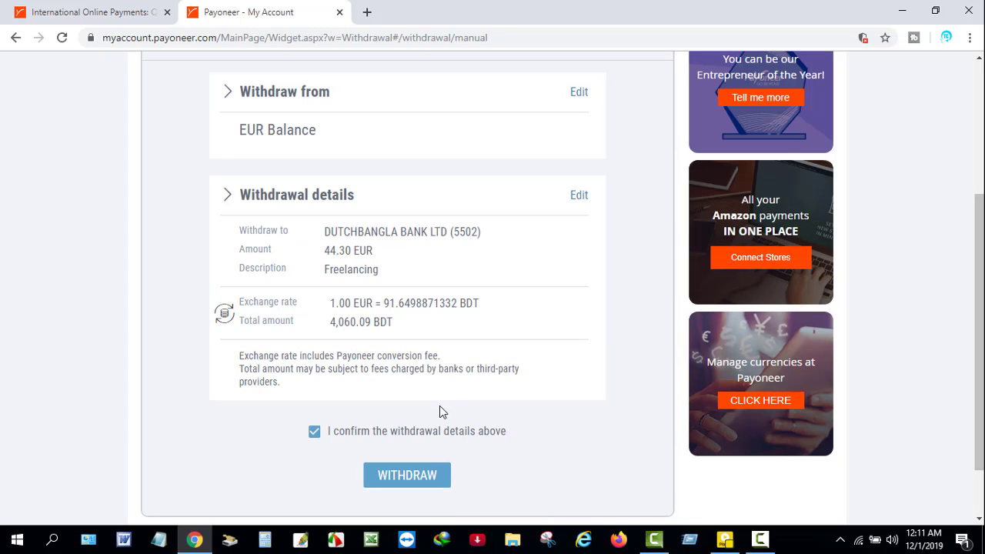
left_click(404, 476)
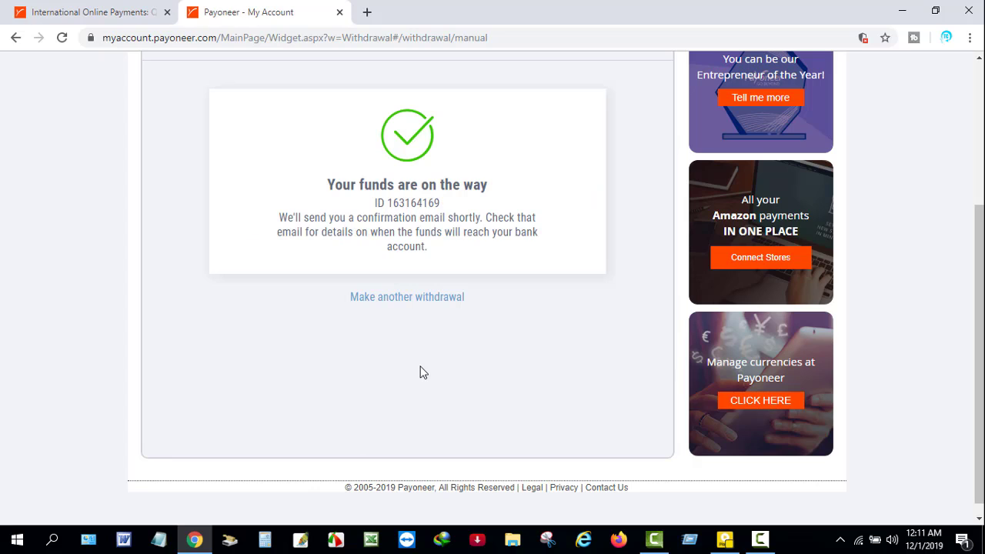